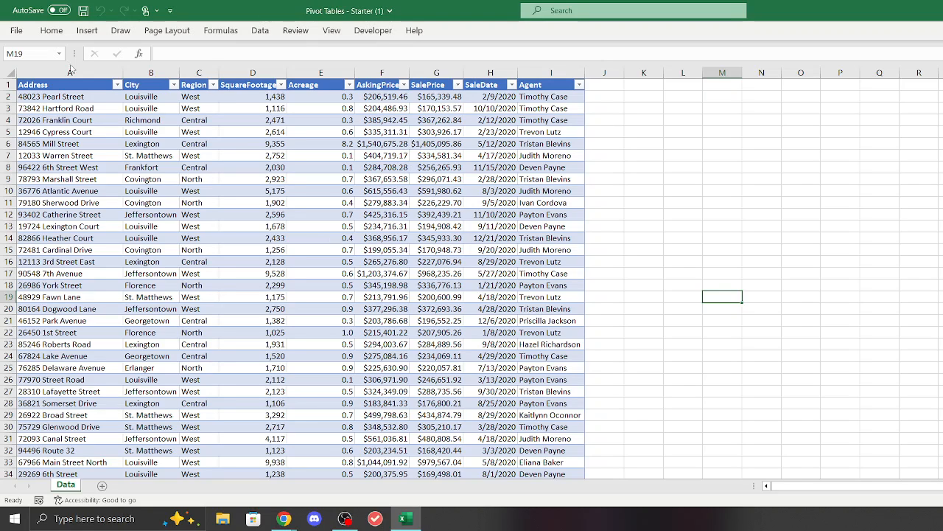
# Step: Select the whole home sales table and create a PivotTable from home_sale_data on a new worksheet
pyautogui.click(81, 85)
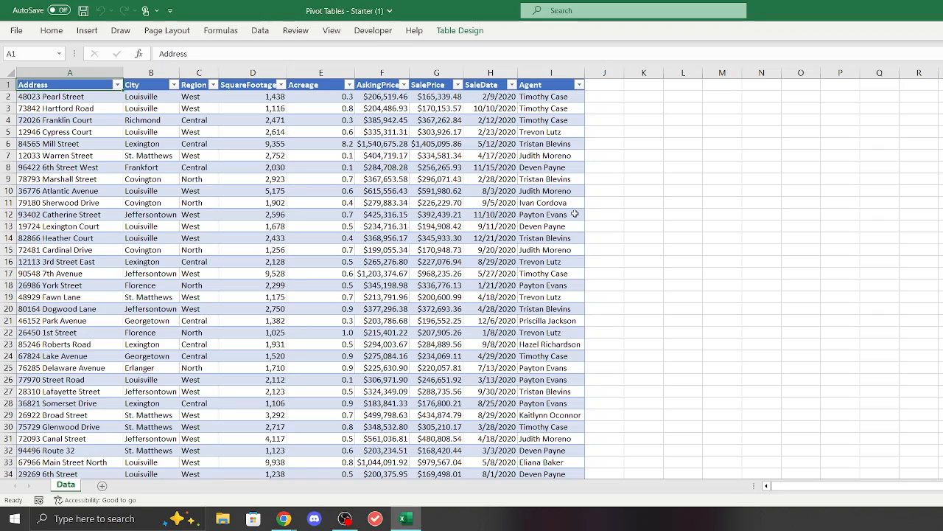
pyautogui.hotkey('ctrl', 'shift', 'Right')
pyautogui.hotkey('ctrl', 'shift', 'Down')
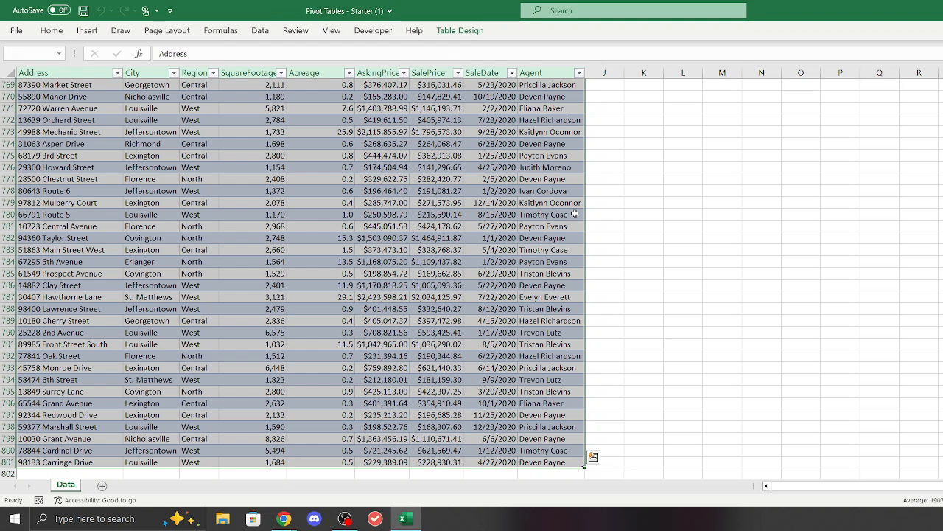
pyautogui.hotkey('ctrl', 'c')
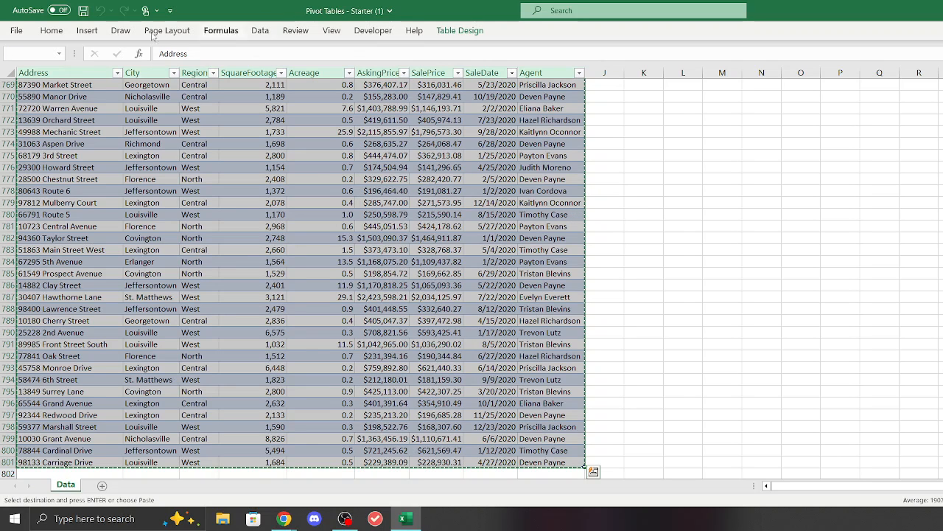
pyautogui.click(86, 33)
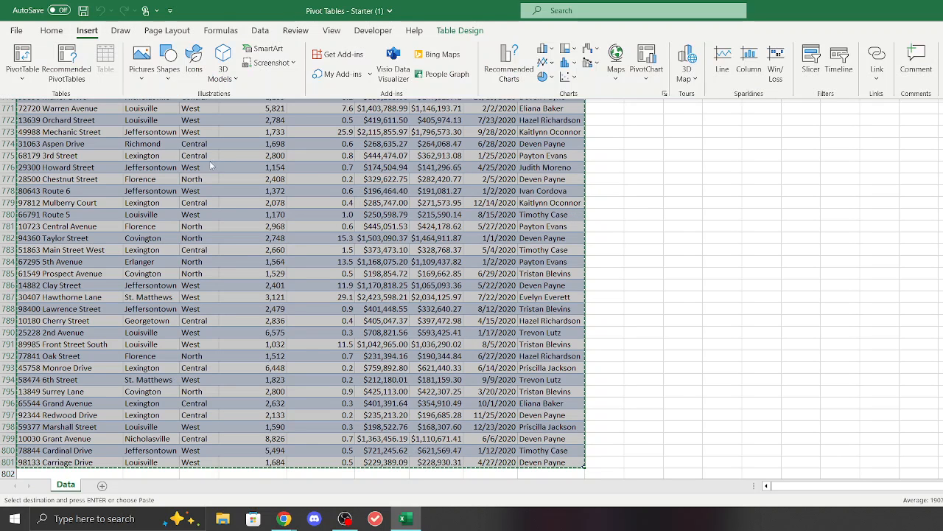
pyautogui.click(31, 65)
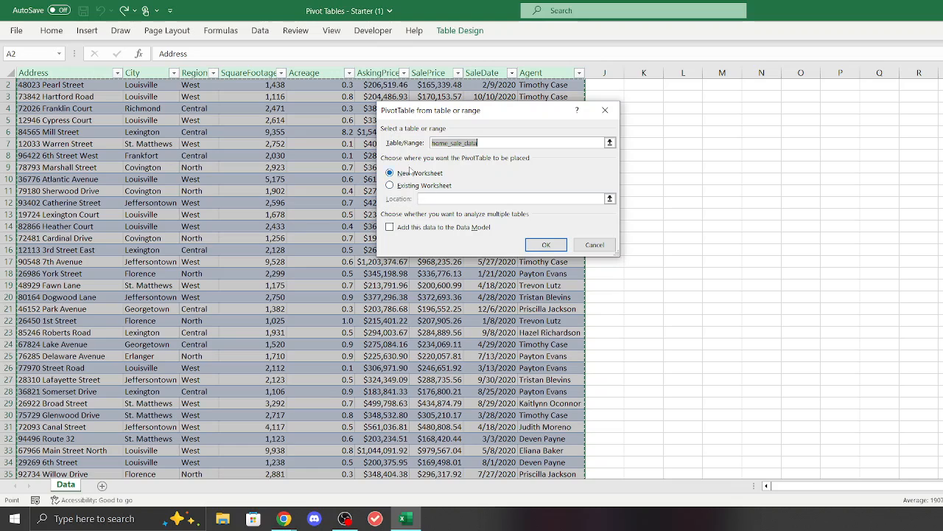
pyautogui.click(545, 246)
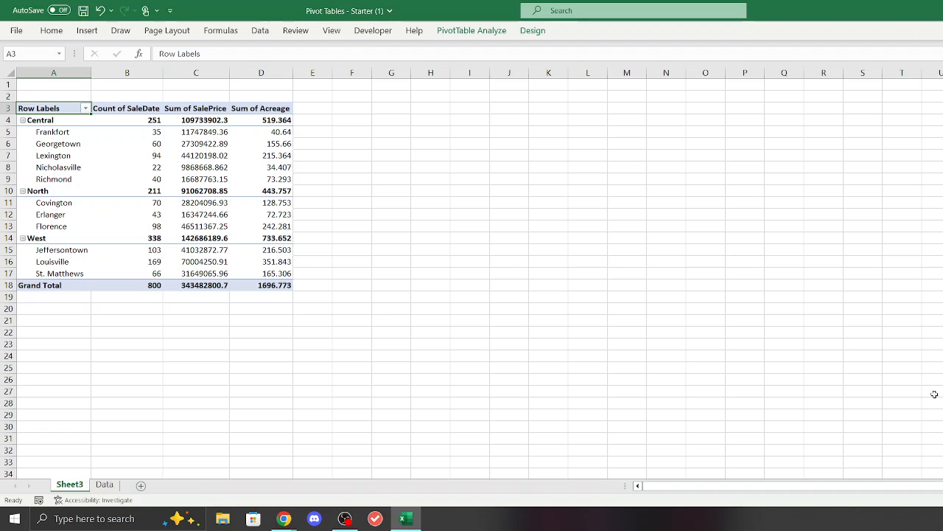
# Step: Rename the pivot table's Count of SaleDate header to "Homes Sold"
pyautogui.click(138, 108)
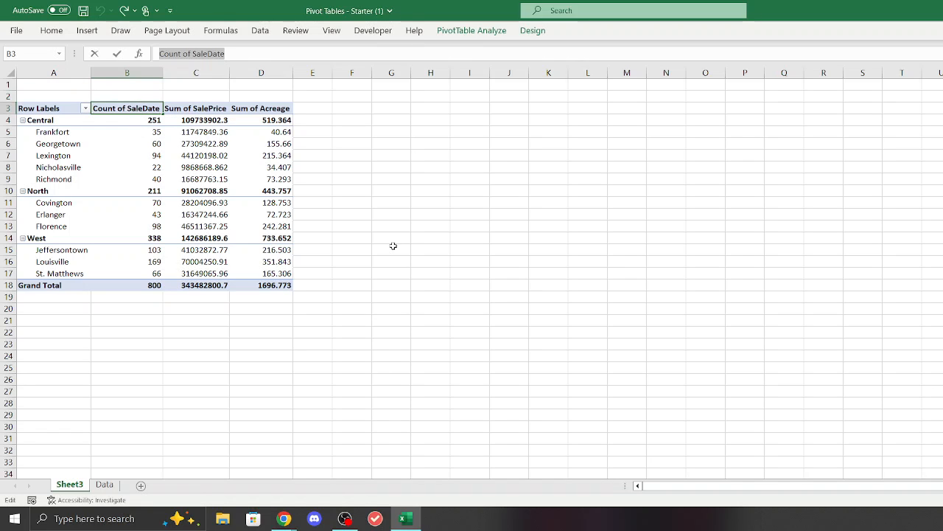
pyautogui.write('Homes Sold')
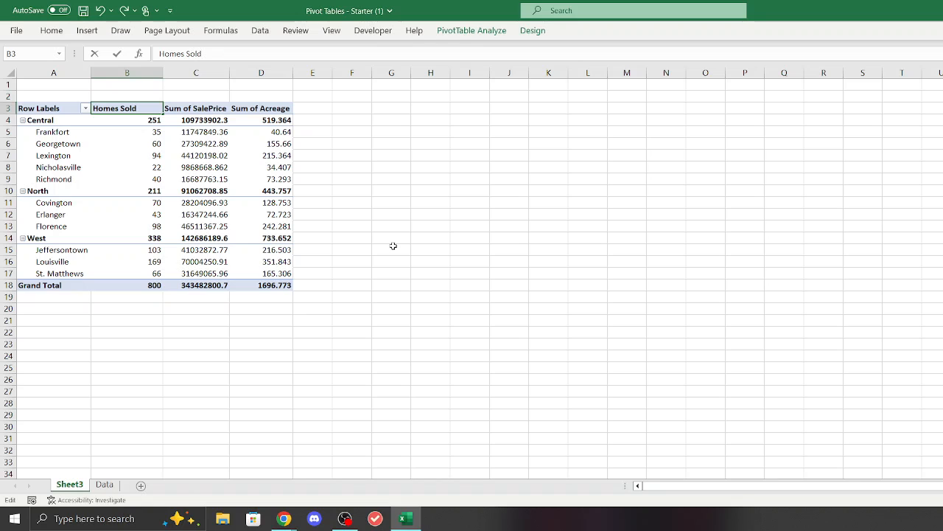
# Step: Rename the pivot table's Sum of SalePrice header to "Total Sales"
pyautogui.click(208, 111)
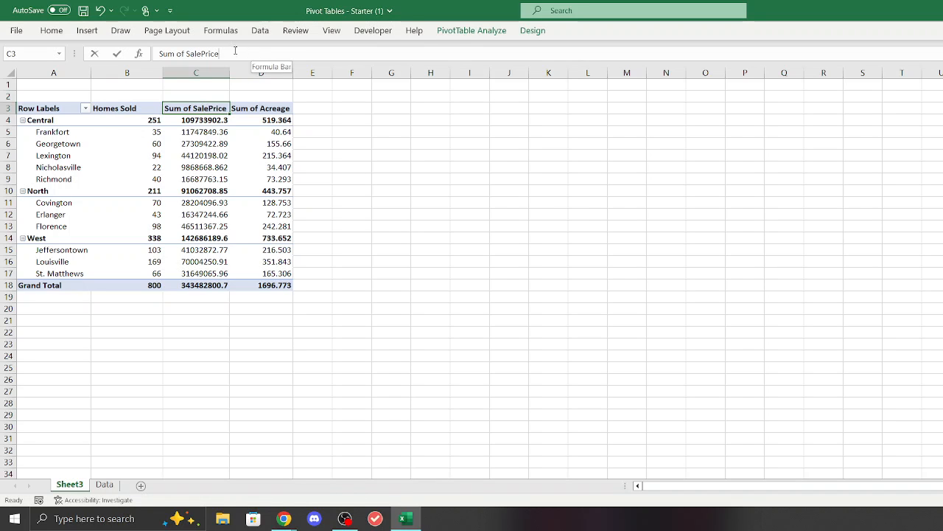
pyautogui.tripleClick(260, 56)
pyautogui.press('BackSpace')
pyautogui.write('Total')
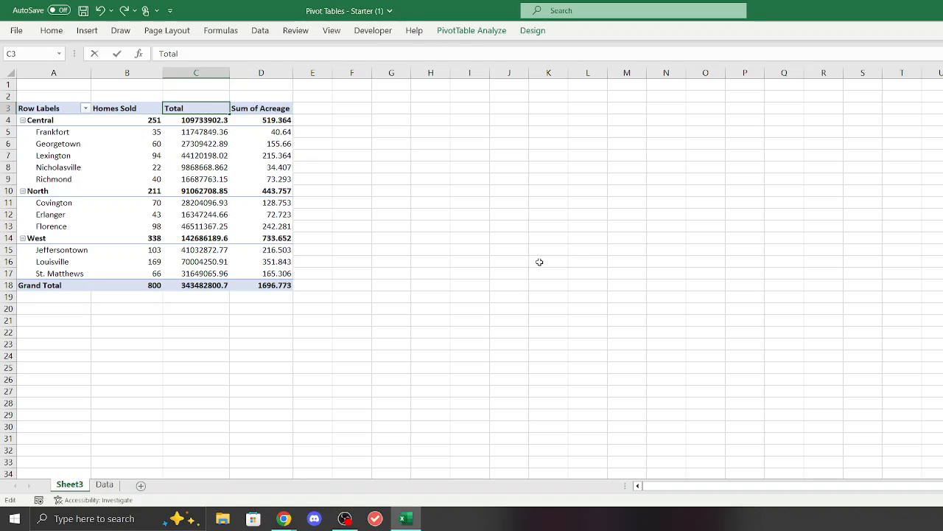
pyautogui.write(' Sales P')
pyautogui.press('BackSpace')
pyautogui.press('BackSpace')
# Step: Rename the pivot table's Sum of Acreage header to "Average Acreage"
pyautogui.click(269, 110)
pyautogui.moveTo(235, 54); pyautogui.dragTo(140, 43)
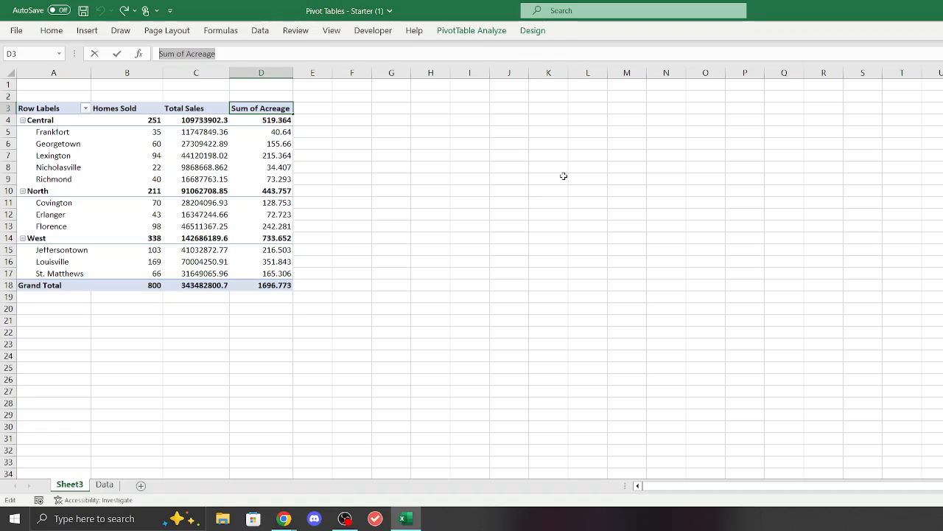
pyautogui.press('BackSpace')
pyautogui.write('Average')
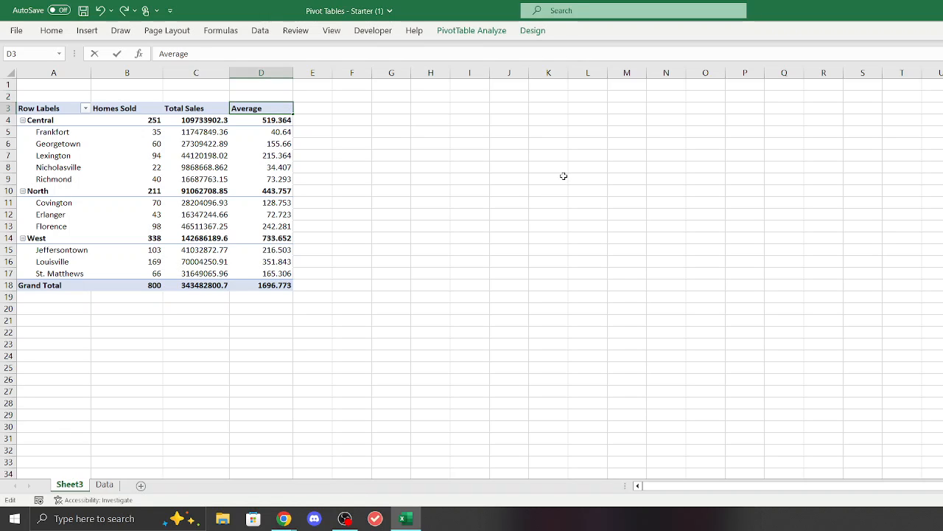
pyautogui.write(' Ac')
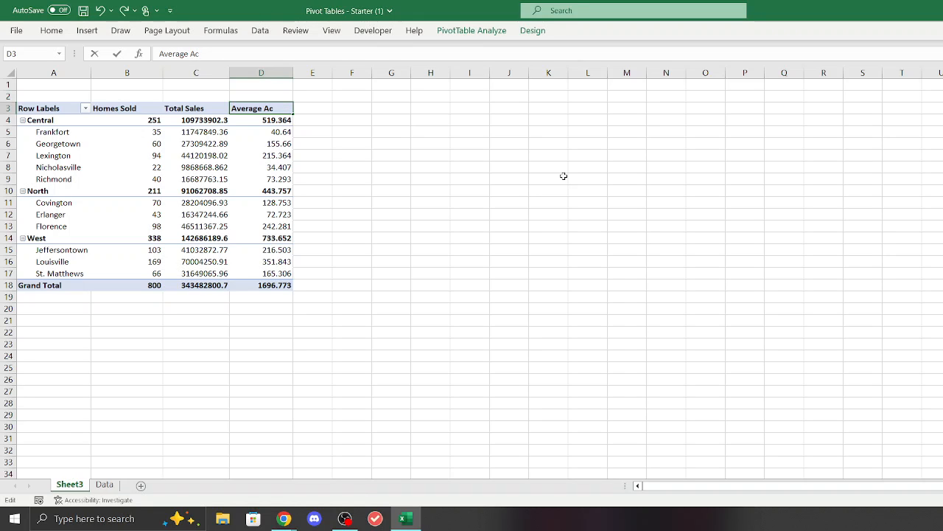
pyautogui.write('e')
pyautogui.press('BackSpace')
pyautogui.write('reage')
pyautogui.click(476, 157)
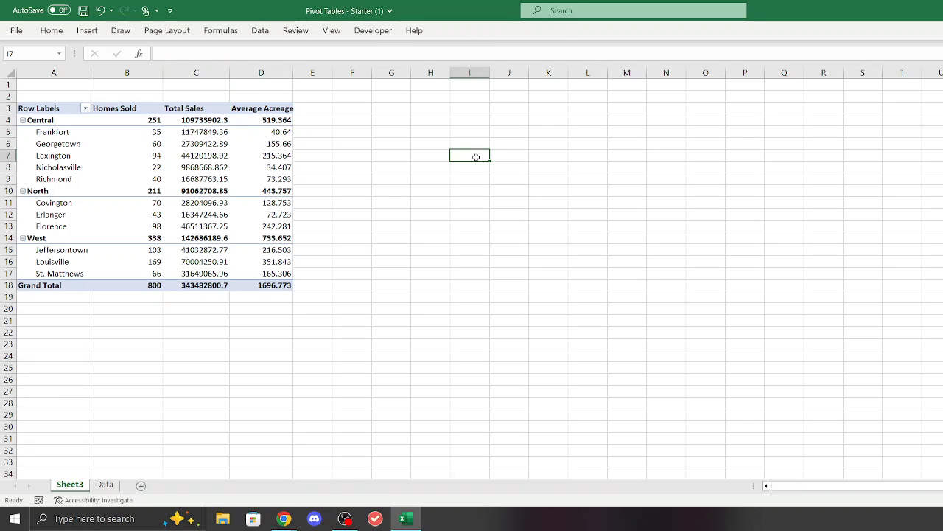
# Step: Format the Homes Sold values in B4:B17 as Percentage with 2 decimal places
pyautogui.click(224, 111)
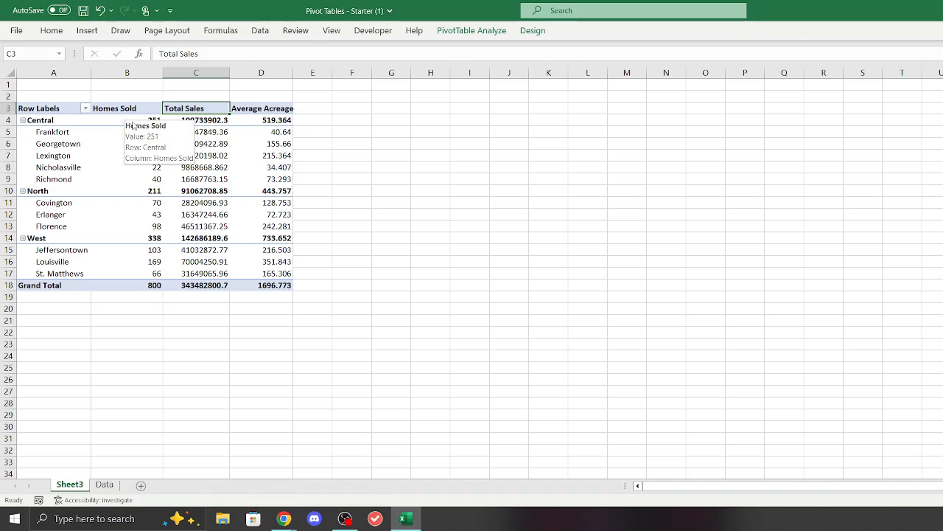
pyautogui.moveTo(133, 121); pyautogui.dragTo(140, 273)
pyautogui.rightClick(131, 189)
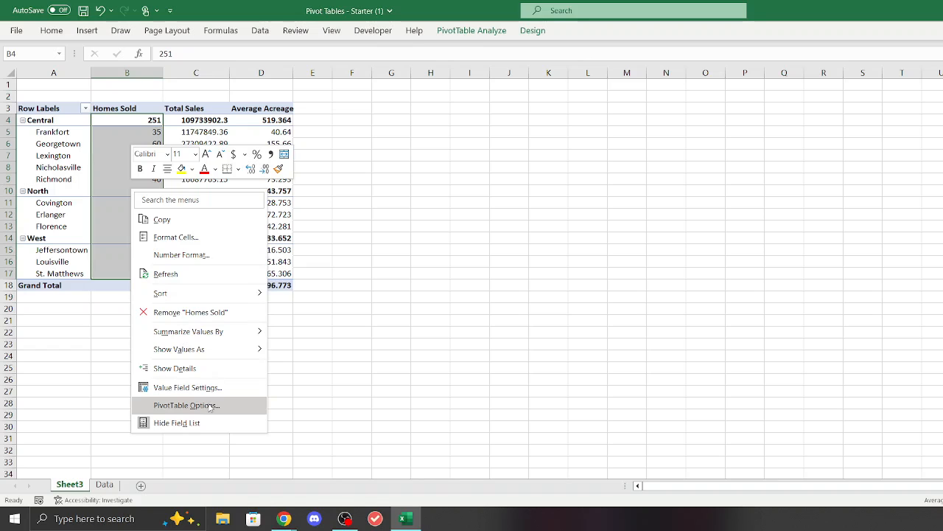
pyautogui.click(212, 237)
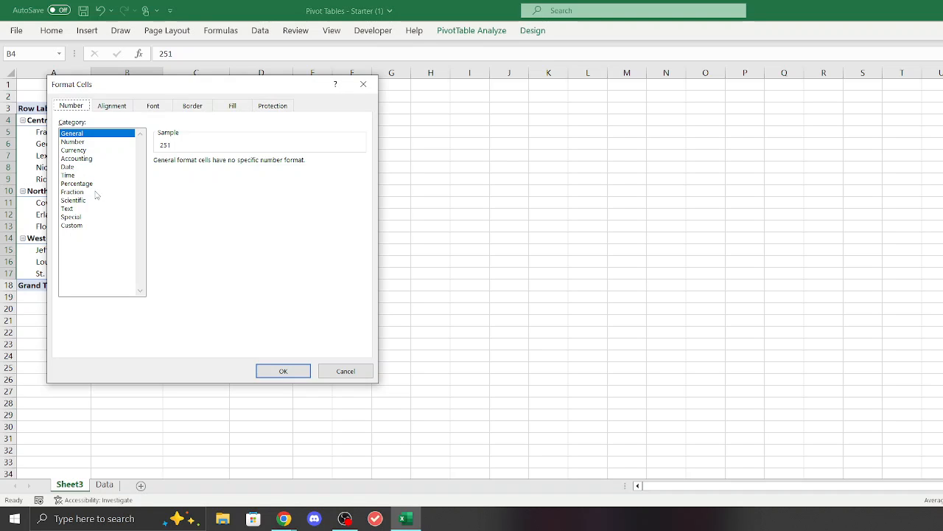
pyautogui.click(92, 185)
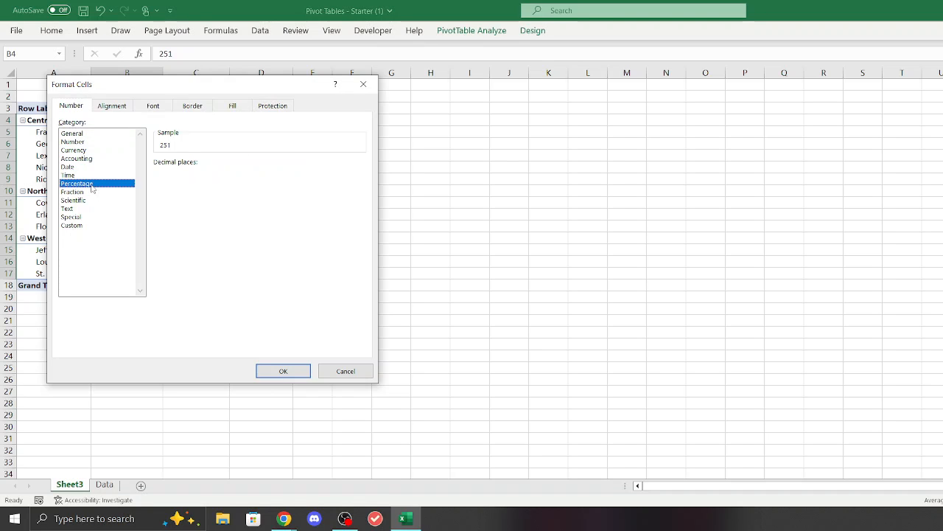
pyautogui.click(226, 162)
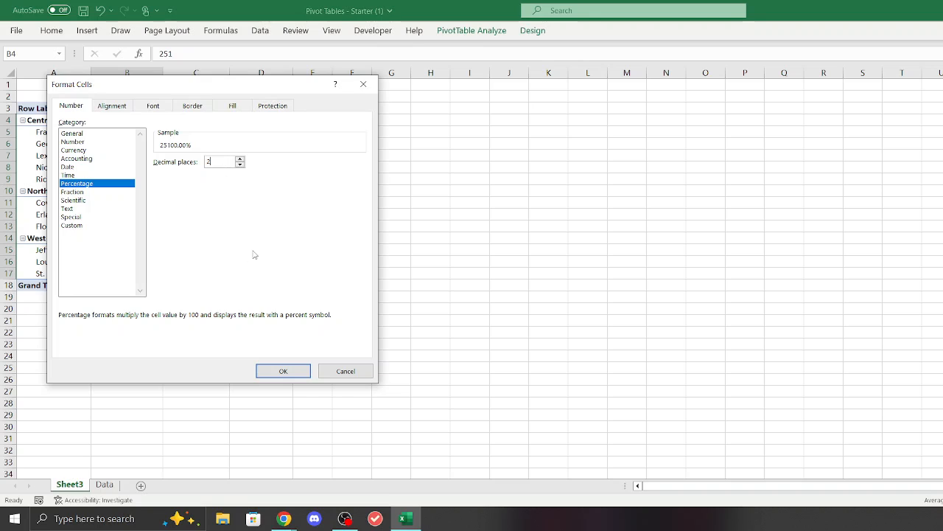
pyautogui.press('BackSpace')
pyautogui.write('0')
pyautogui.press('BackSpace')
pyautogui.write('2')
pyautogui.press('Return')
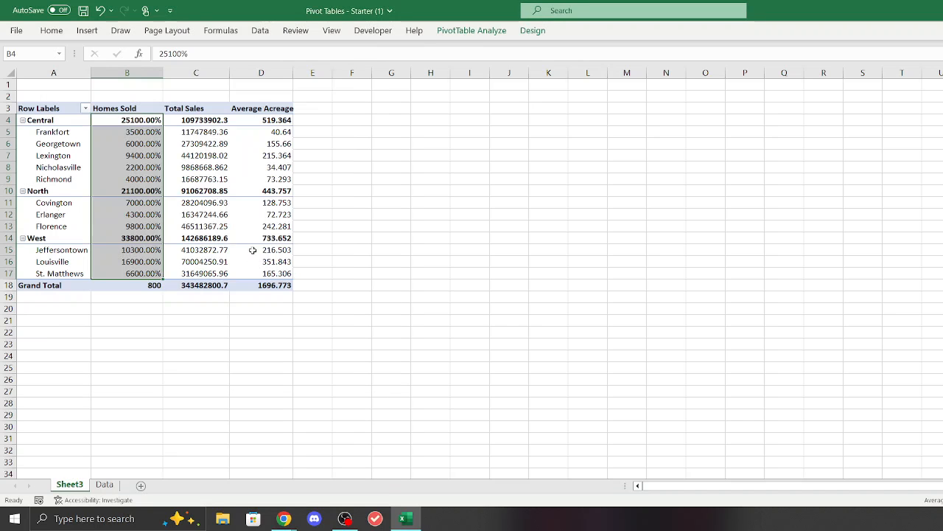
pyautogui.click(420, 226)
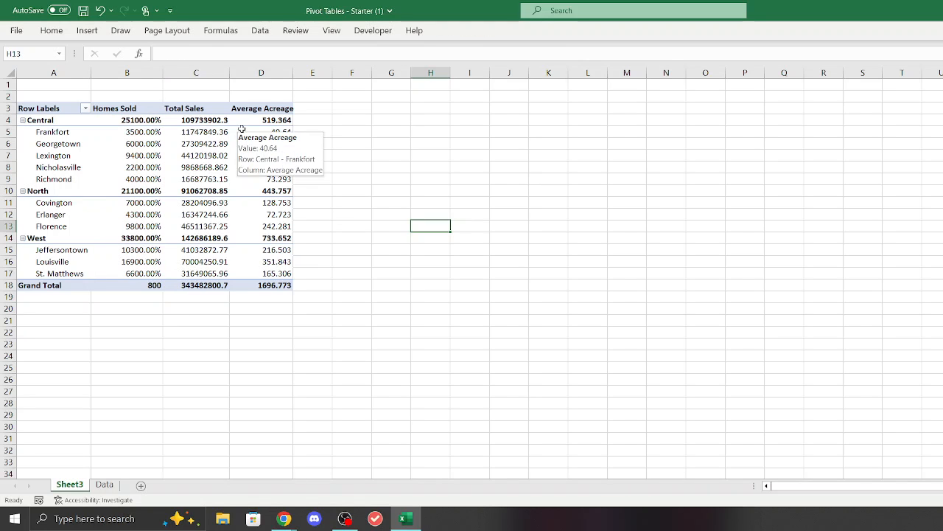
# Step: Format the Total Sales values in C4:C17 as Currency with the $ symbol and 2 decimal places
pyautogui.moveTo(213, 120); pyautogui.dragTo(206, 274)
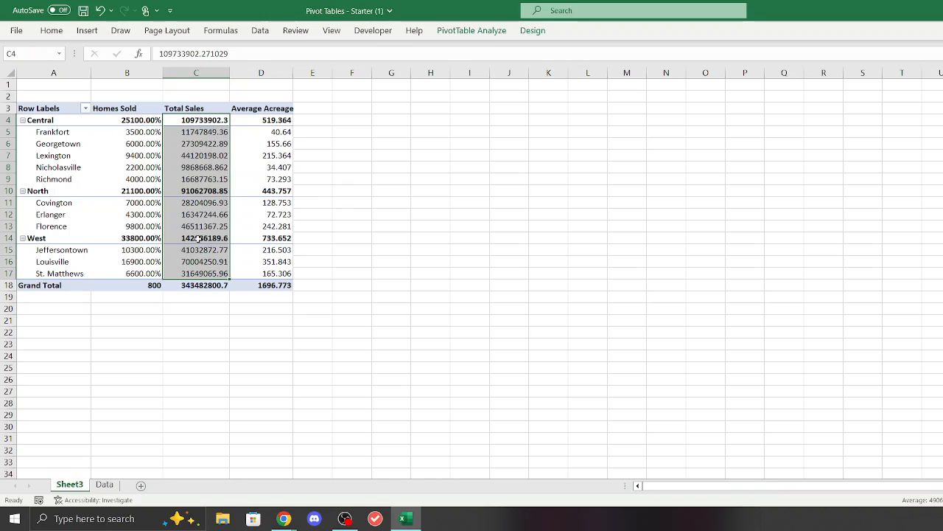
pyautogui.rightClick(194, 219)
pyautogui.click(250, 267)
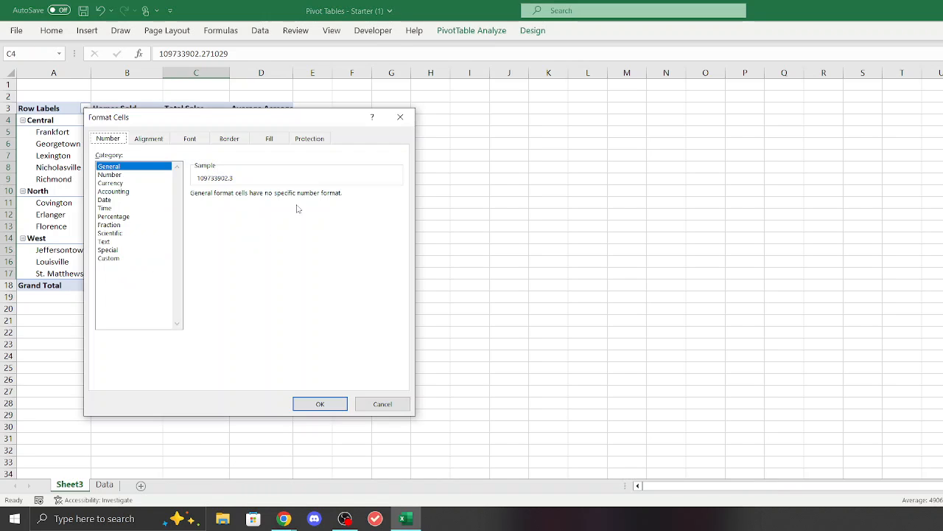
pyautogui.click(127, 183)
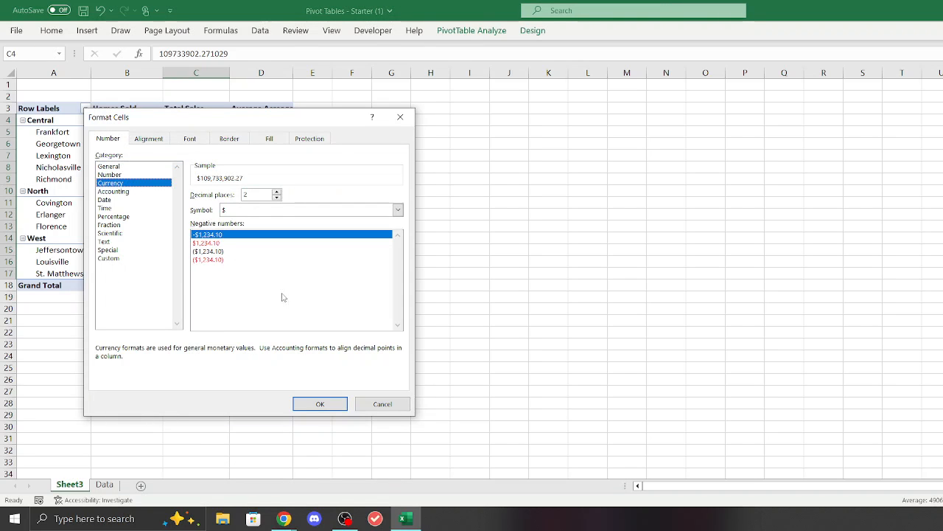
pyautogui.click(310, 404)
pyautogui.moveTo(453, 310); pyautogui.dragTo(453, 315)
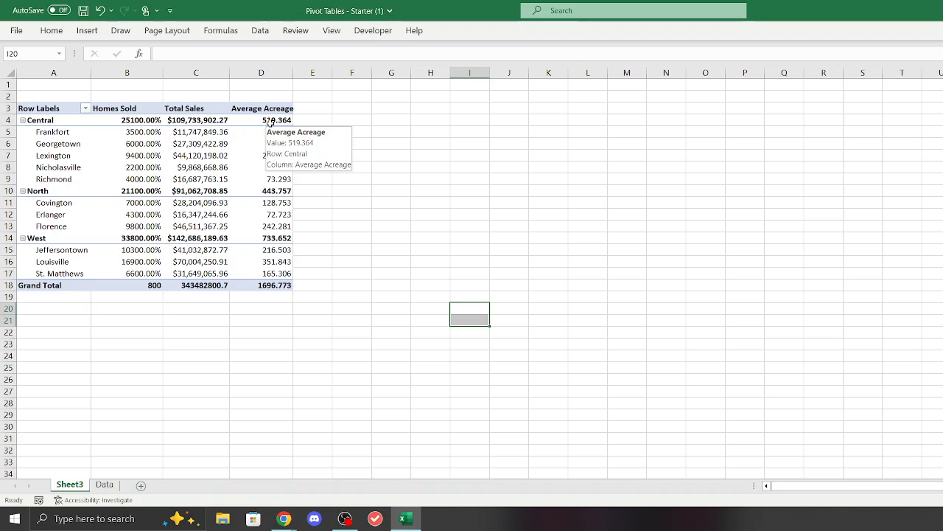
# Step: Format the Average Acreage values in D4:D17 as Number with 2 decimal places
pyautogui.moveTo(270, 121); pyautogui.dragTo(270, 273)
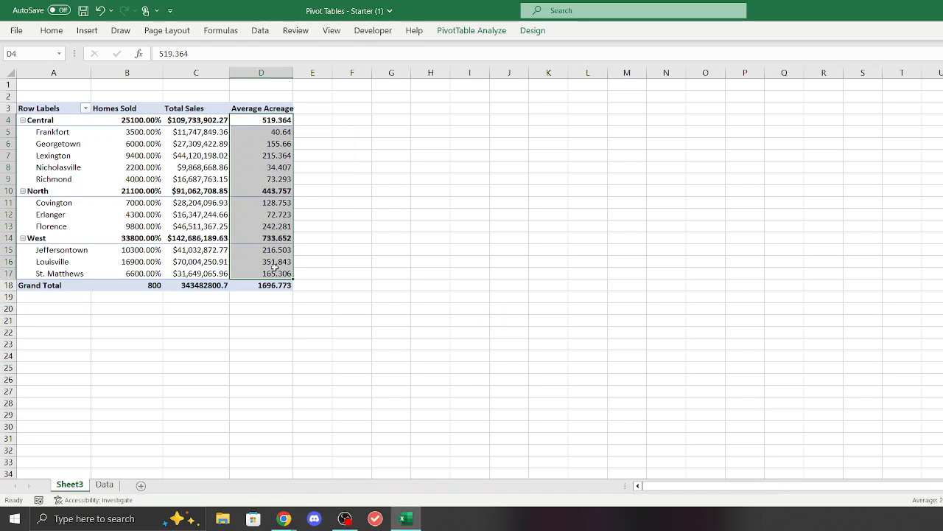
pyautogui.rightClick(259, 168)
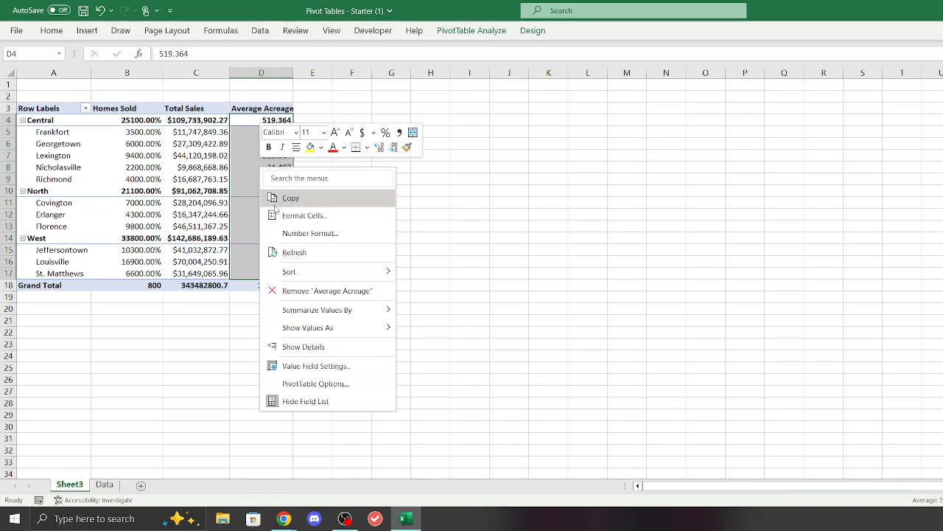
pyautogui.click(306, 216)
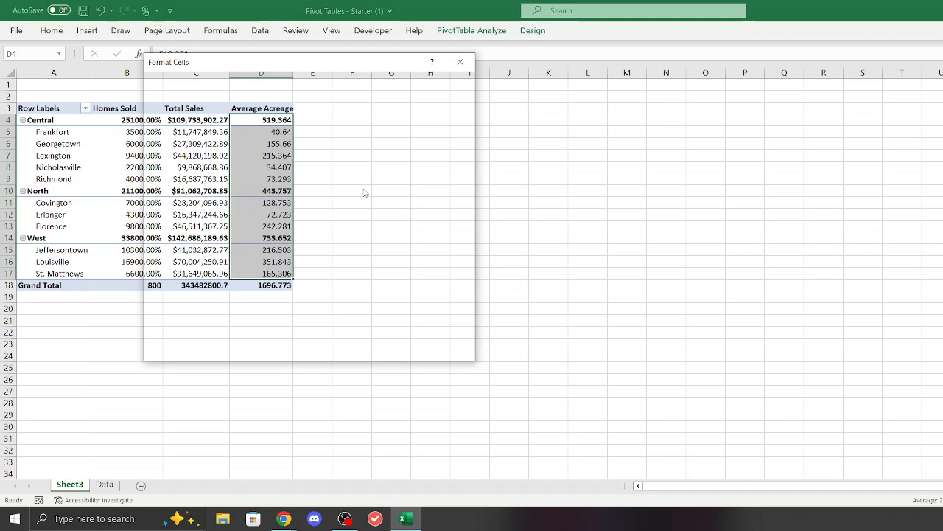
pyautogui.moveTo(280, 62); pyautogui.dragTo(492, 73)
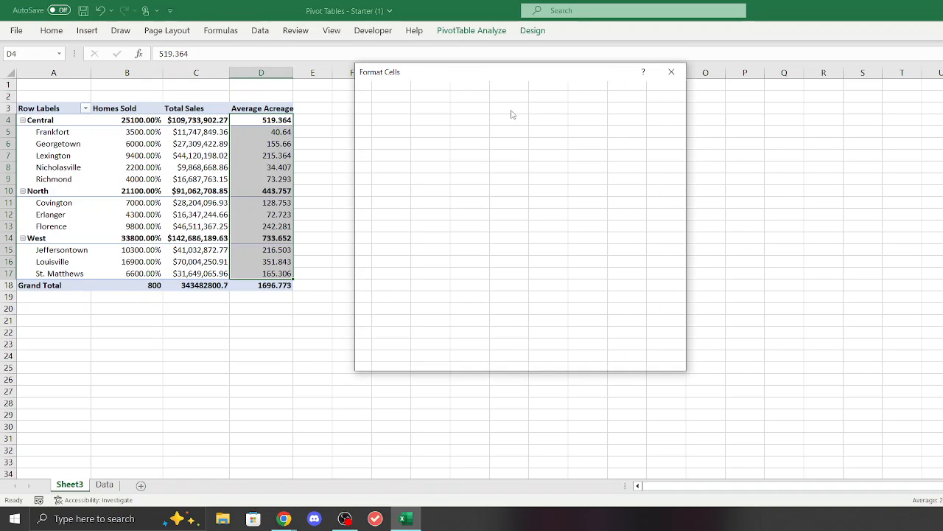
pyautogui.click(671, 71)
pyautogui.rightClick(274, 171)
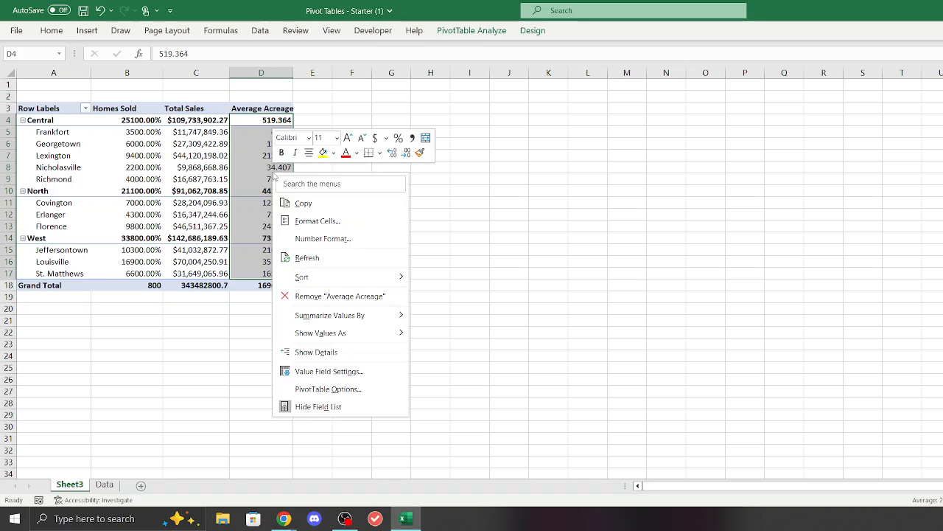
pyautogui.click(305, 221)
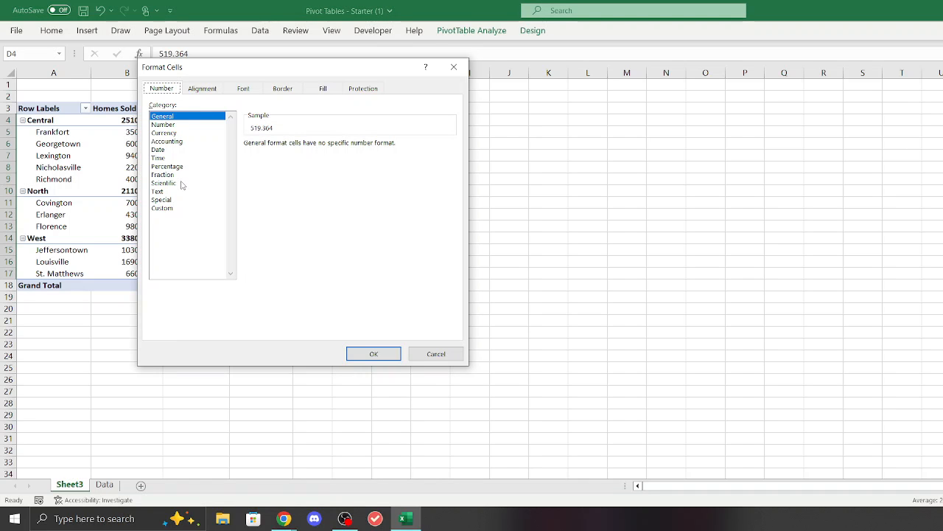
pyautogui.click(177, 125)
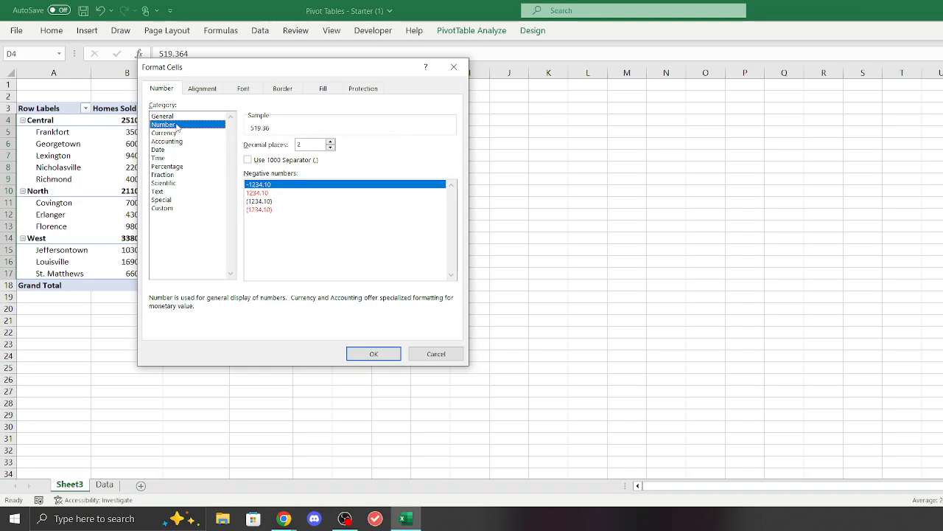
pyautogui.click(372, 353)
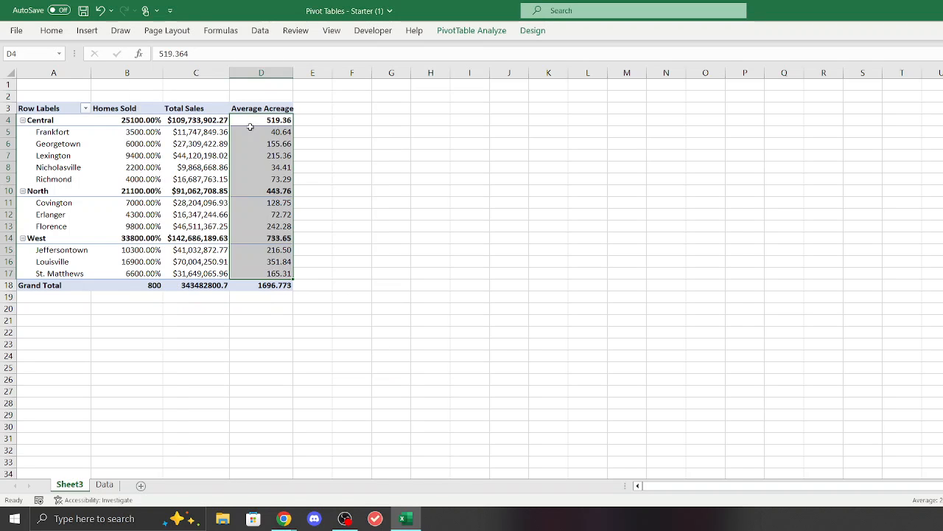
# Step: Try to edit the Central region's Average Acreage value in D4, and select the Frankfort value in D5
pyautogui.click(235, 56)
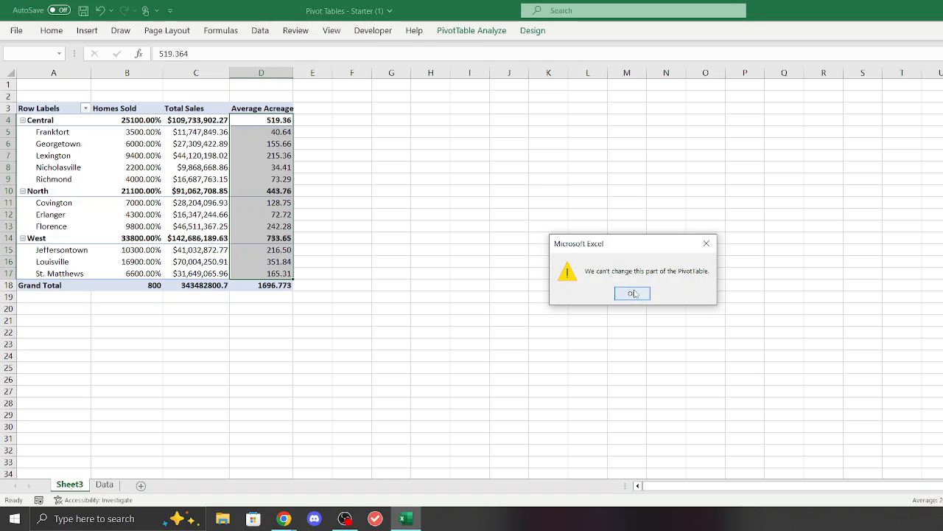
pyautogui.click(634, 294)
pyautogui.click(473, 211)
pyautogui.click(254, 131)
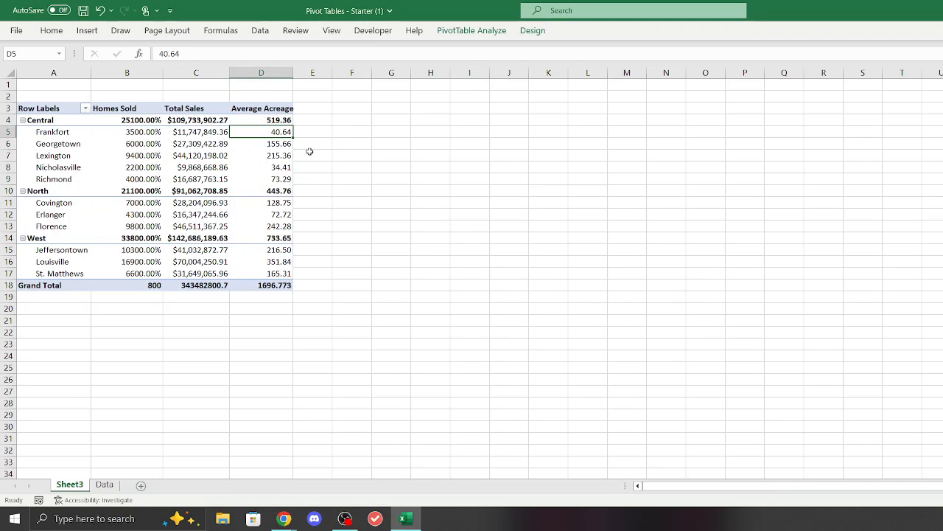
# Step: Apply the light orange PivotTable style to the home sales pivot table
pyautogui.click(431, 202)
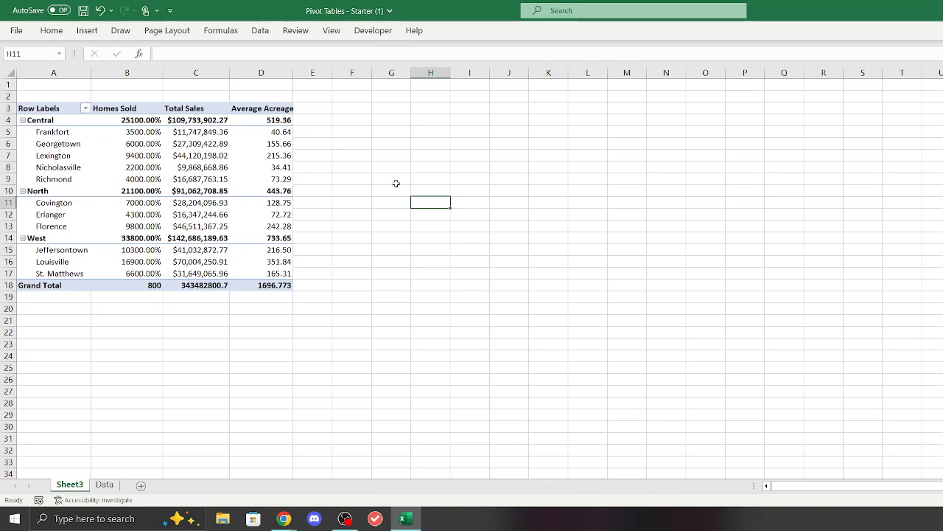
pyautogui.click(88, 30)
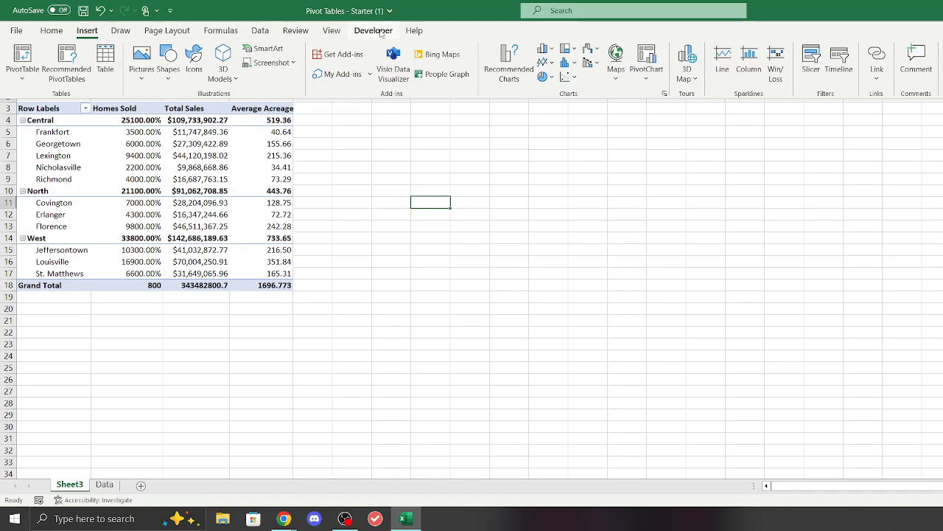
pyautogui.click(244, 169)
pyautogui.click(194, 144)
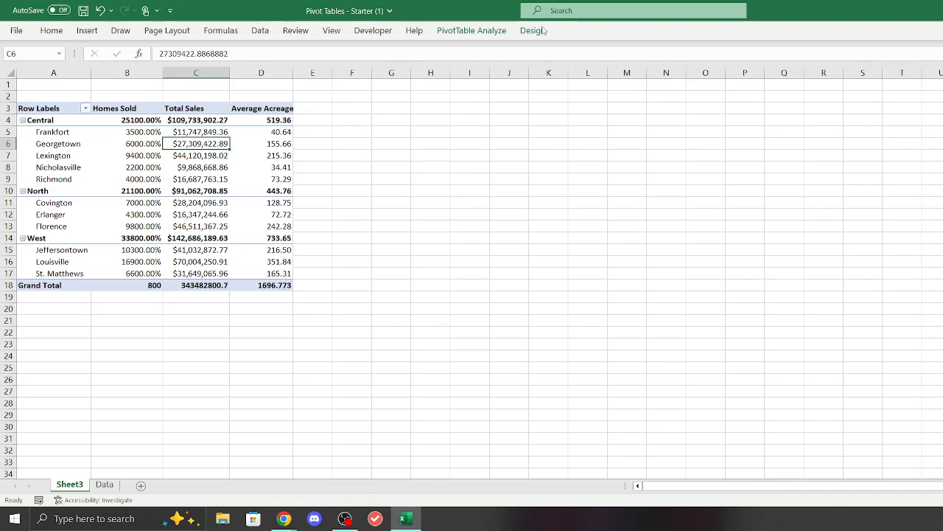
pyautogui.click(472, 30)
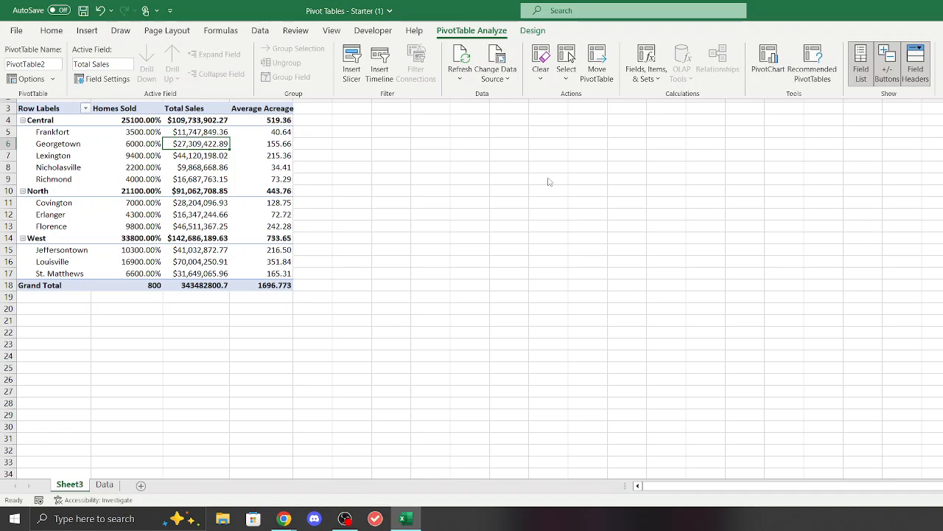
pyautogui.click(533, 30)
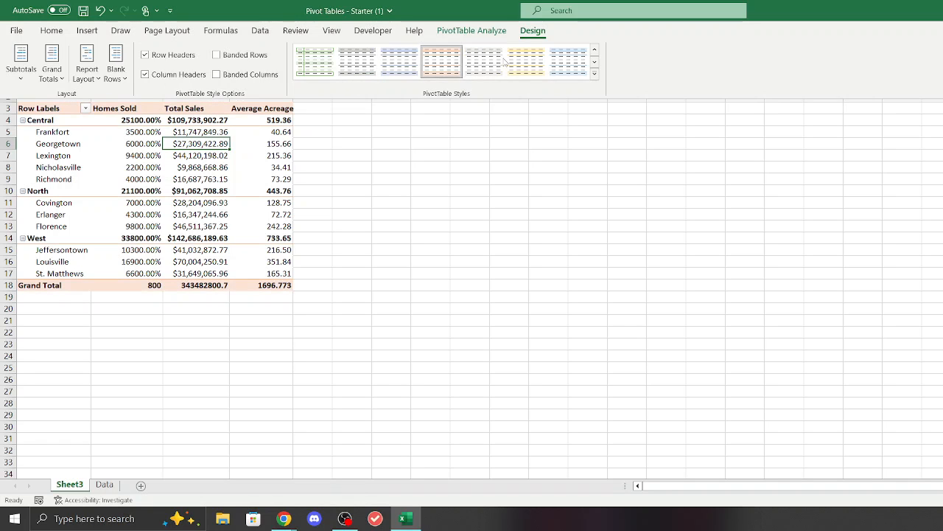
pyautogui.click(441, 63)
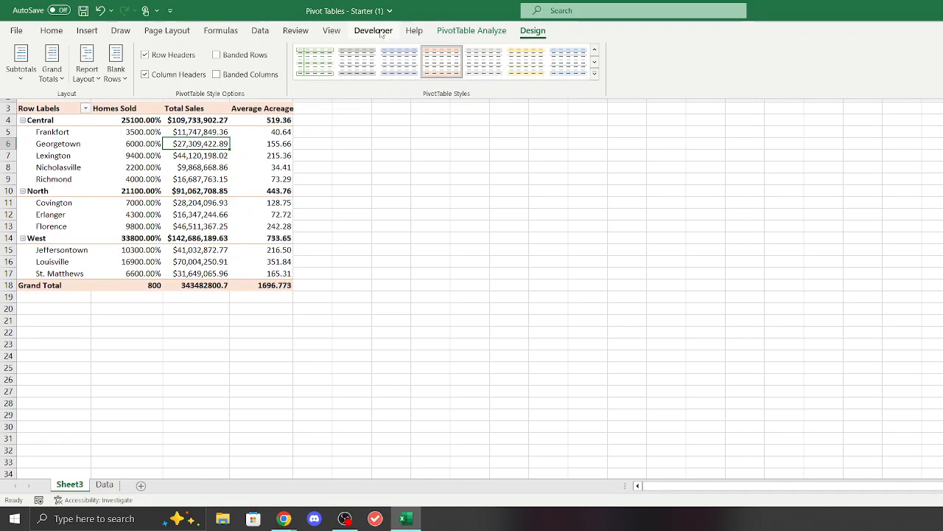
pyautogui.click(87, 30)
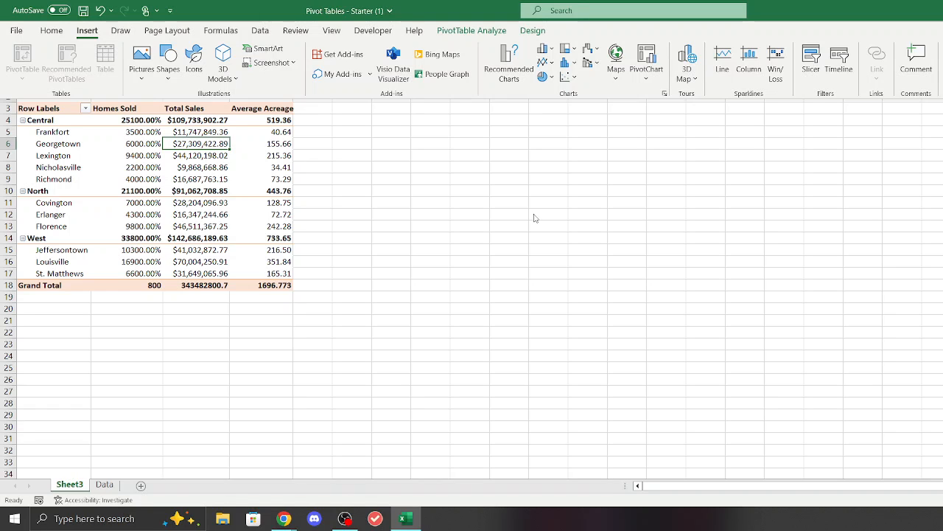
pyautogui.click(312, 211)
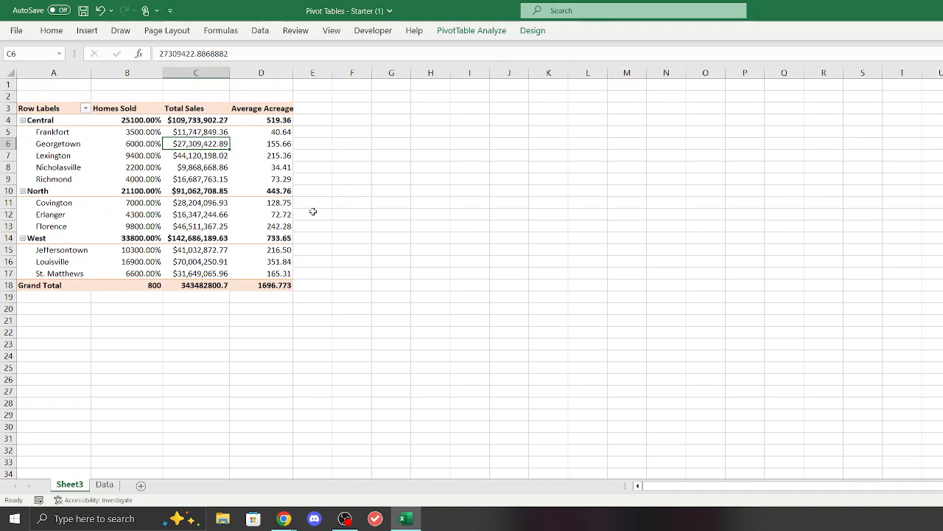
pyautogui.click(352, 223)
pyautogui.click(260, 30)
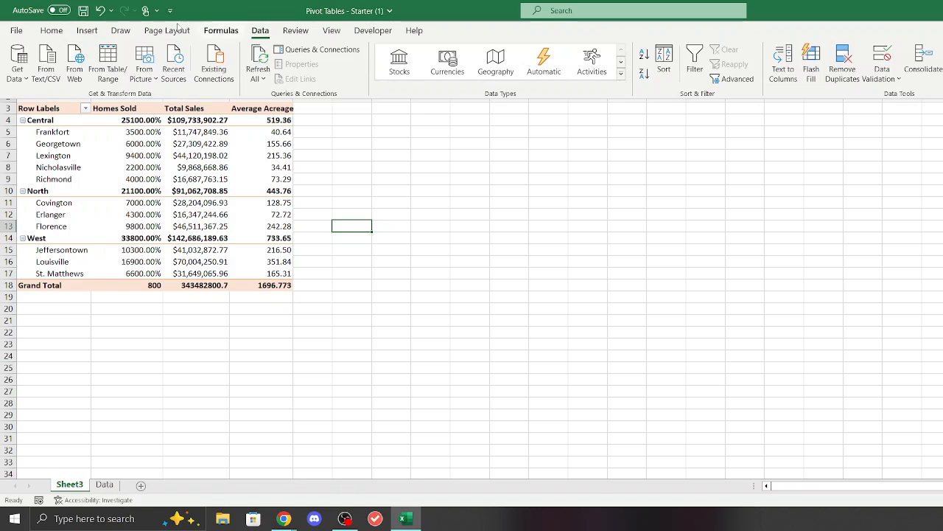
pyautogui.click(87, 30)
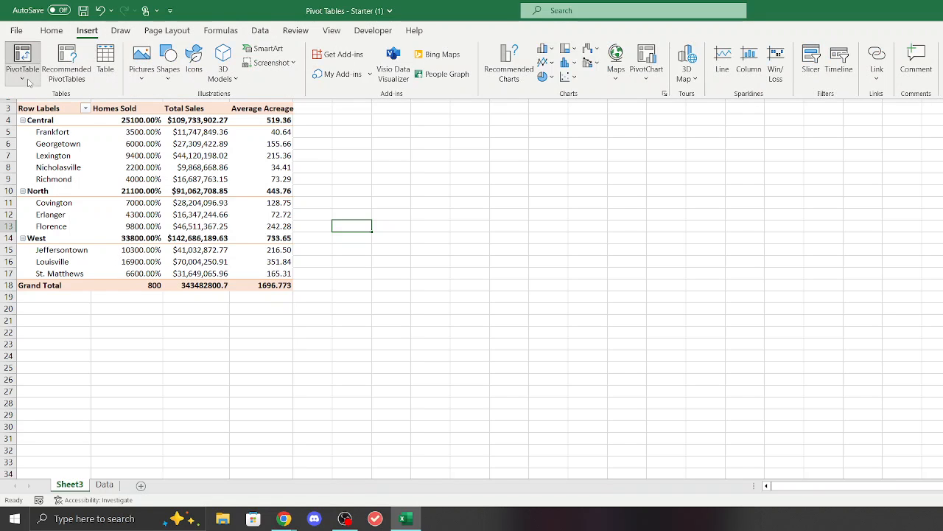
pyautogui.click(28, 83)
pyautogui.click(28, 81)
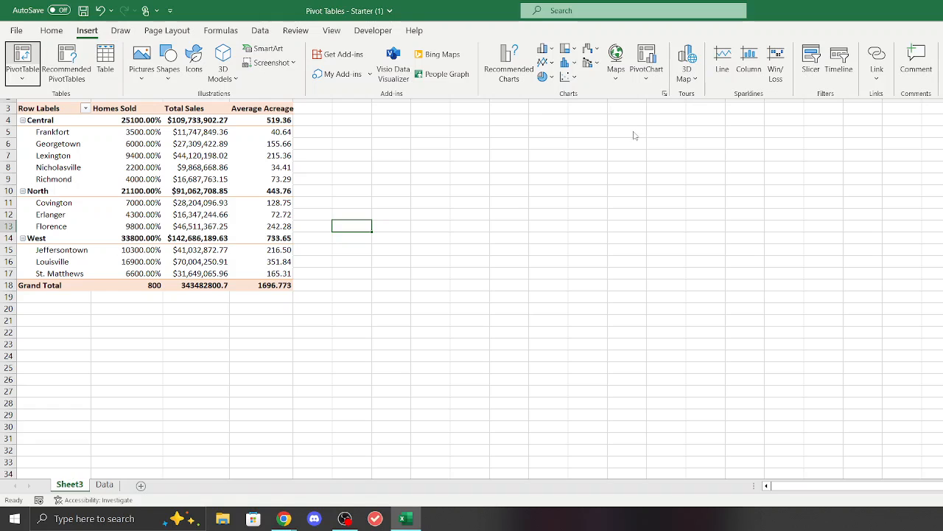
pyautogui.click(811, 65)
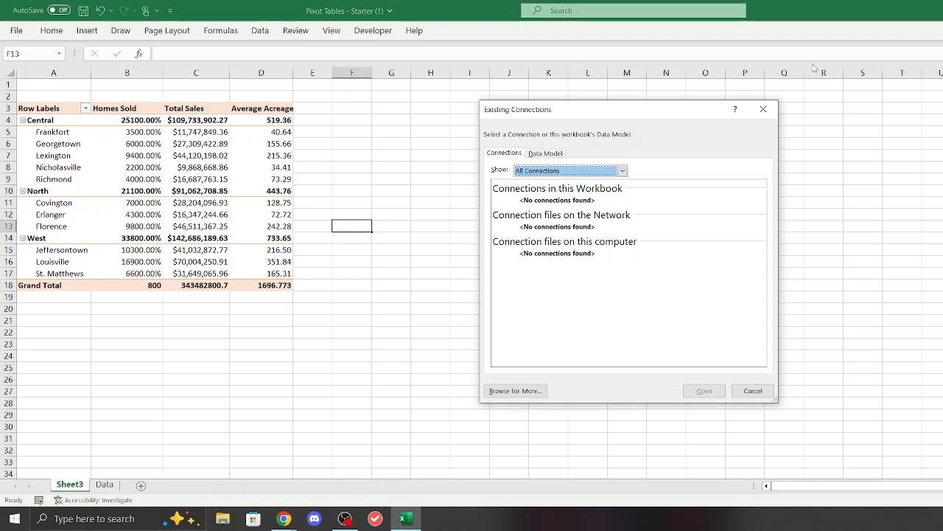
pyautogui.moveTo(604, 108); pyautogui.dragTo(704, 61)
pyautogui.click(644, 106)
pyautogui.click(609, 108)
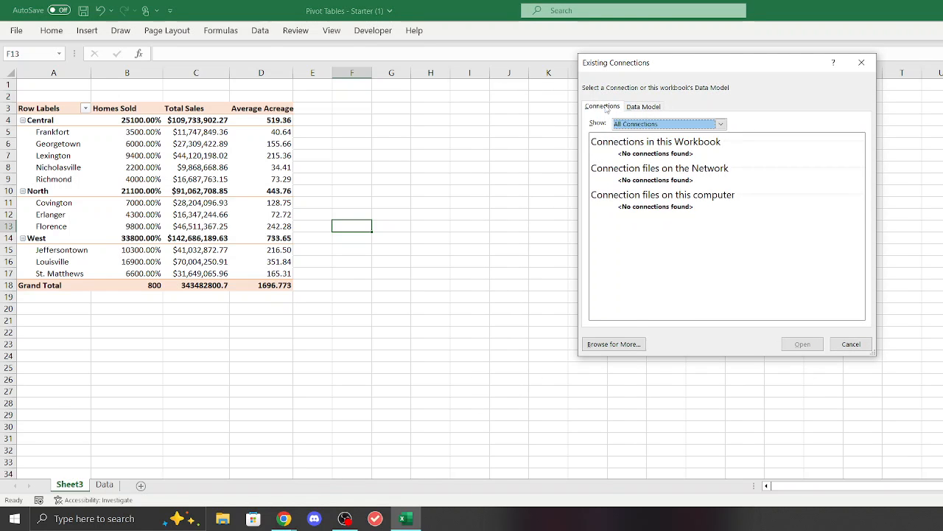
pyautogui.click(862, 63)
# Step: Insert slicers for the Address, Region, Acreage and SalePrice fields of the whole pivot table
pyautogui.click(68, 108)
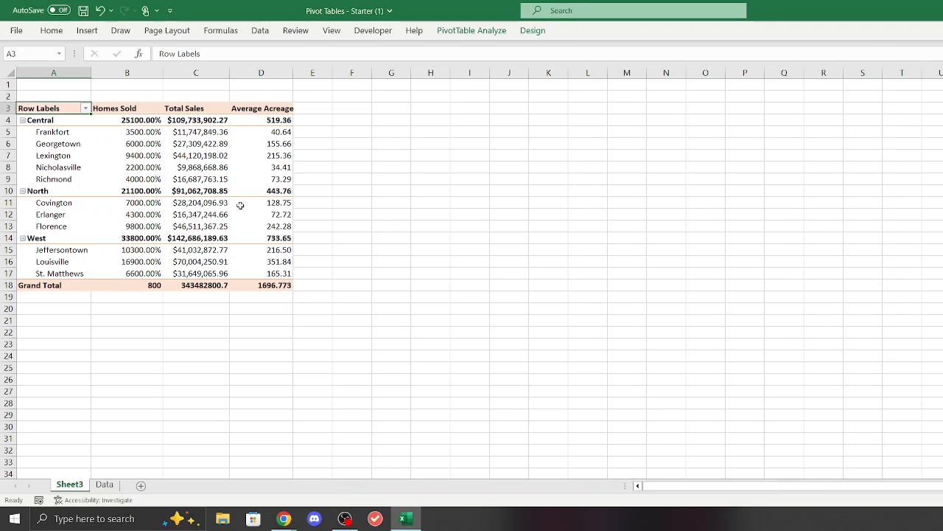
pyautogui.hotkey('ctrl', 'shift', 'Right')
pyautogui.hotkey('ctrl', 'shift', 'Down')
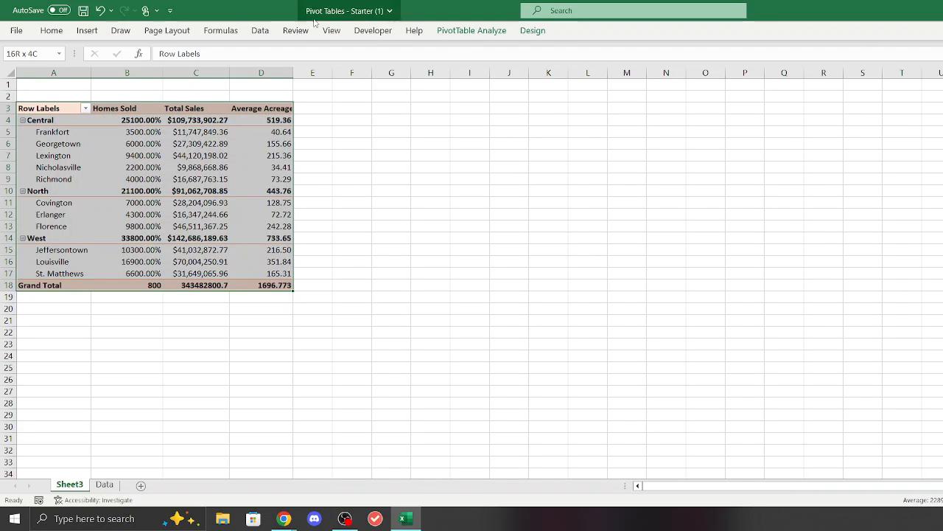
pyautogui.click(87, 31)
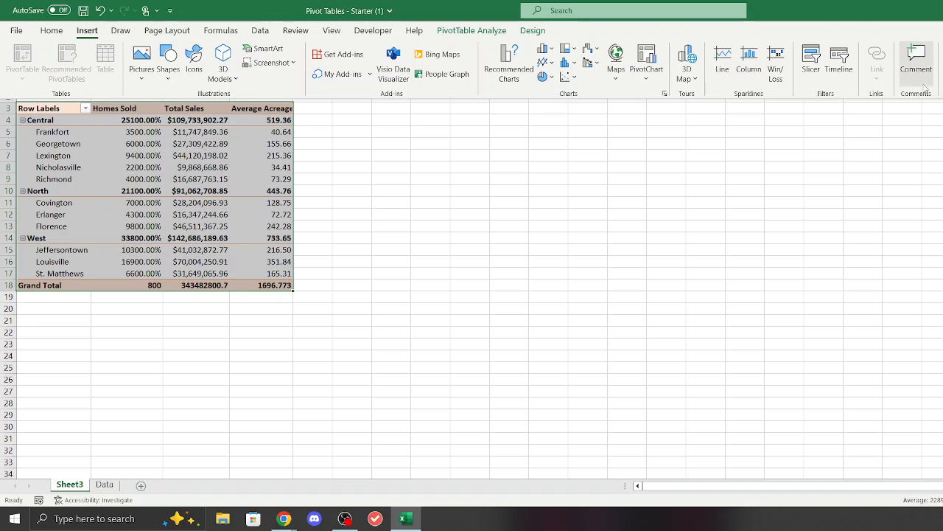
pyautogui.click(811, 63)
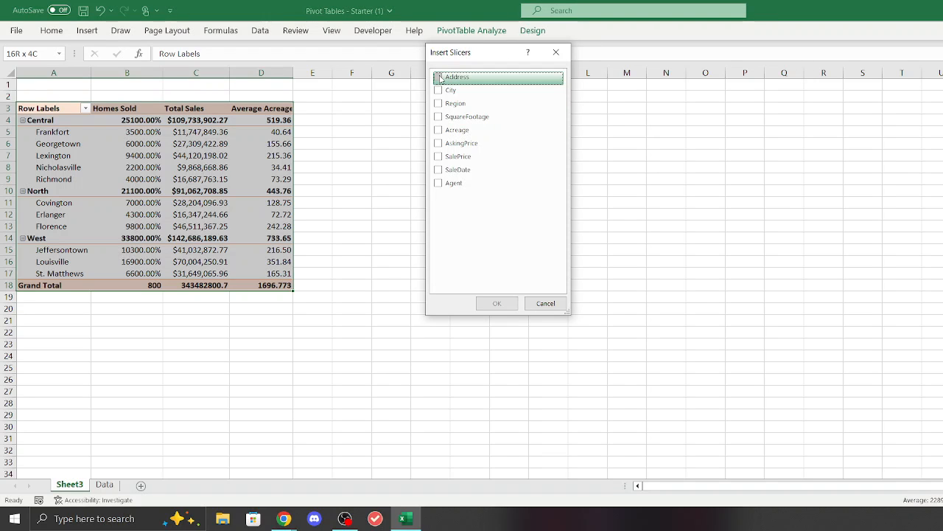
pyautogui.click(440, 78)
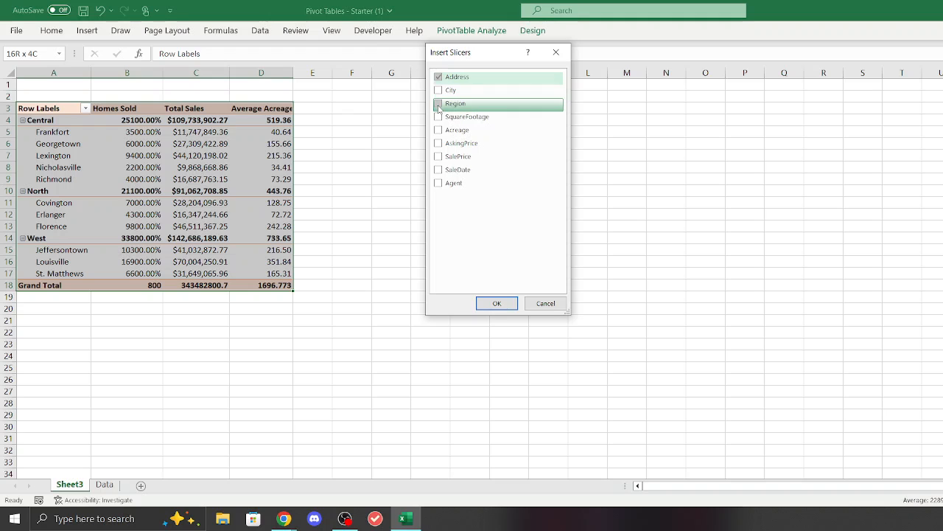
pyautogui.click(439, 104)
pyautogui.click(439, 131)
pyautogui.click(439, 157)
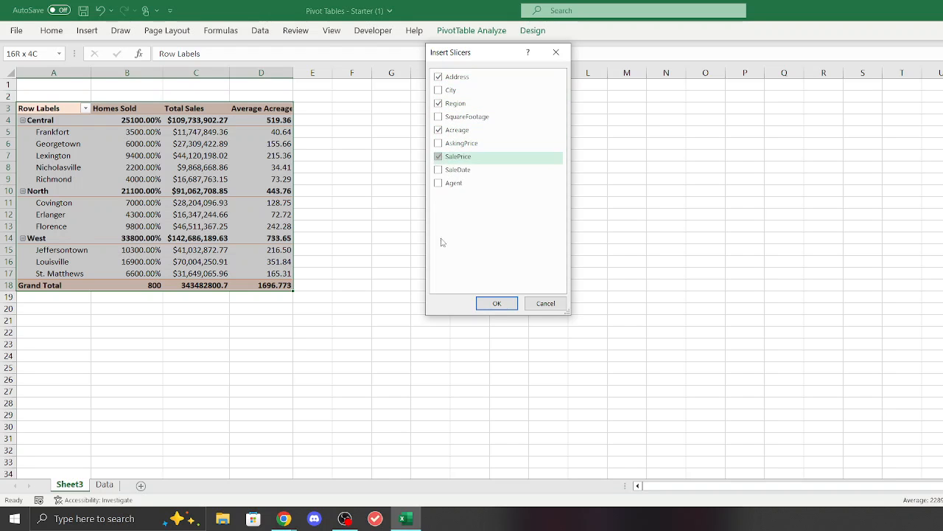
pyautogui.click(496, 303)
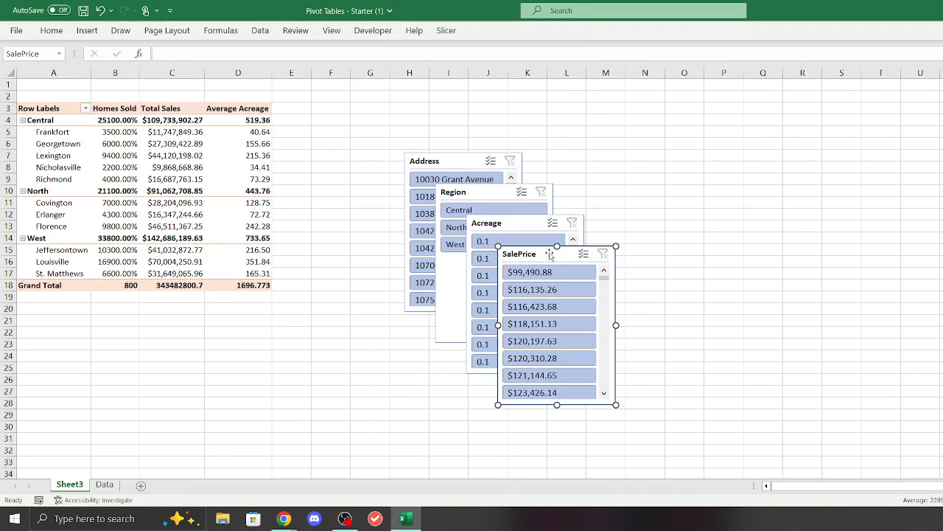
# Step: Arrange the four slicers side by side beside the pivot table in the order Address, Region, Acreage, SalePrice
pyautogui.moveTo(550, 254); pyautogui.dragTo(834, 161)
pyautogui.moveTo(522, 224); pyautogui.dragTo(702, 157)
pyautogui.moveTo(498, 192); pyautogui.dragTo(587, 157)
pyautogui.moveTo(463, 160); pyautogui.dragTo(462, 153)
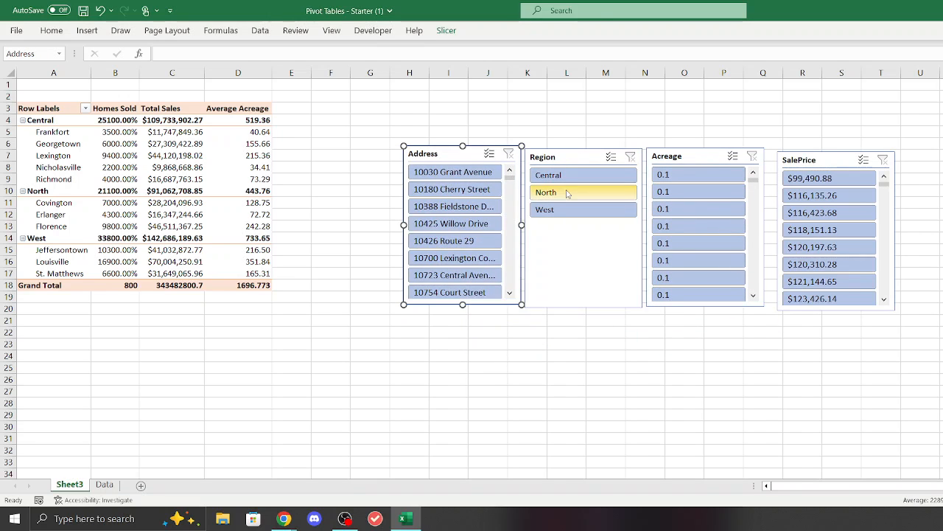
# Step: Filter the pivot table with the slicers, trying region North before West, plus a single address and an acreage of 0.1
pyautogui.click(567, 193)
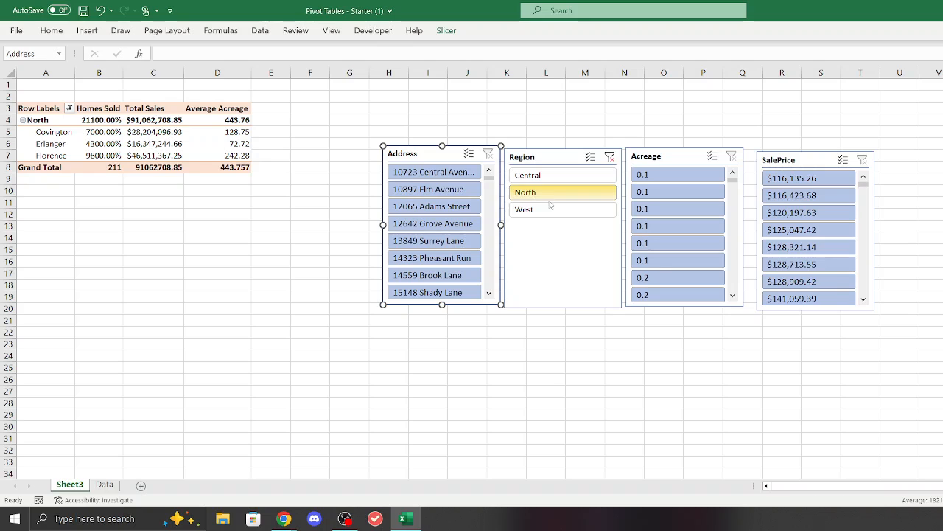
pyautogui.click(553, 210)
pyautogui.click(479, 190)
pyautogui.scroll(-3, 442, 221)
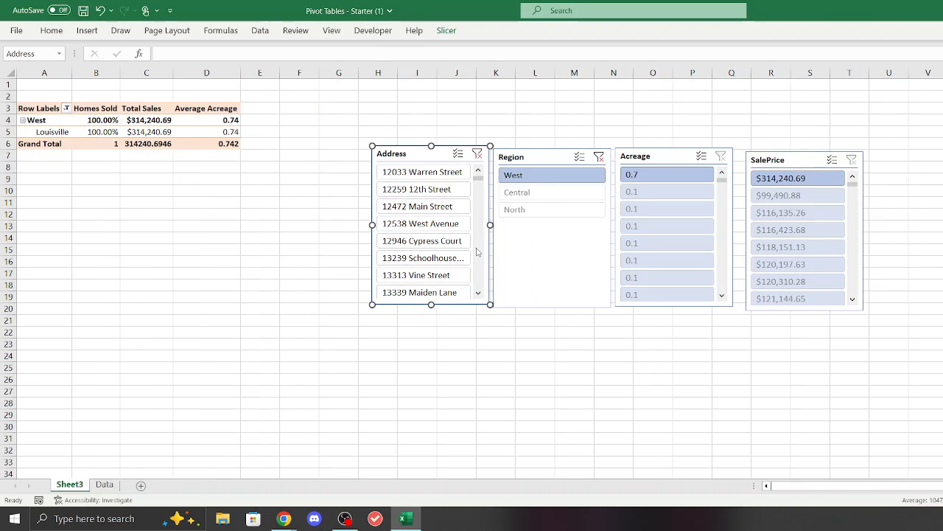
pyautogui.click(684, 226)
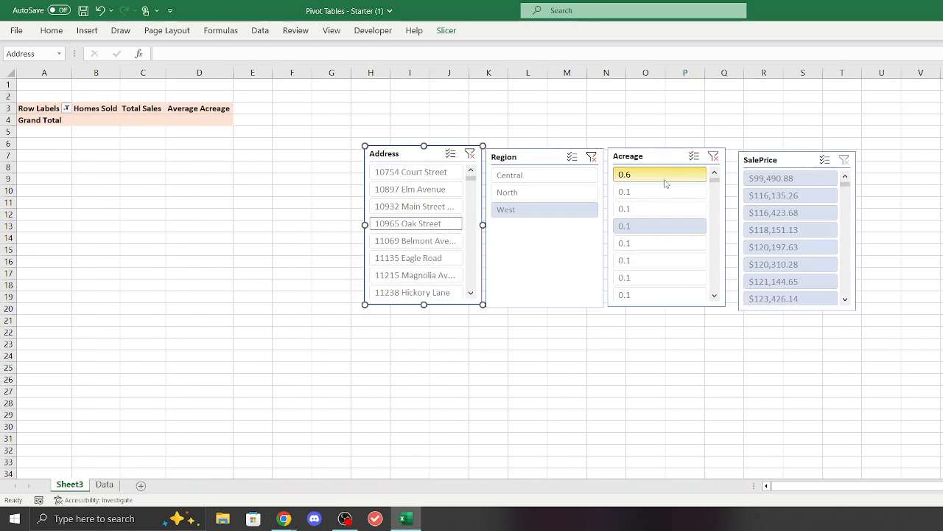